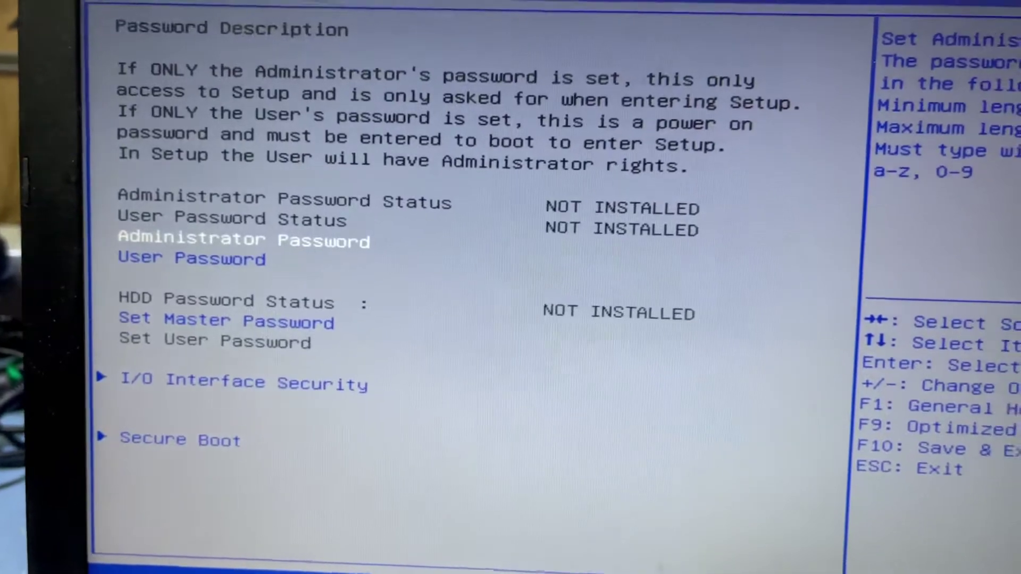
# Verify in the Secure Boot submenu that Secure Boot Control is Disabled, then go to Boot
pyautogui.press('Down')
pyautogui.press('Down')
pyautogui.press('Up')
pyautogui.press('Up')
pyautogui.press('Up')
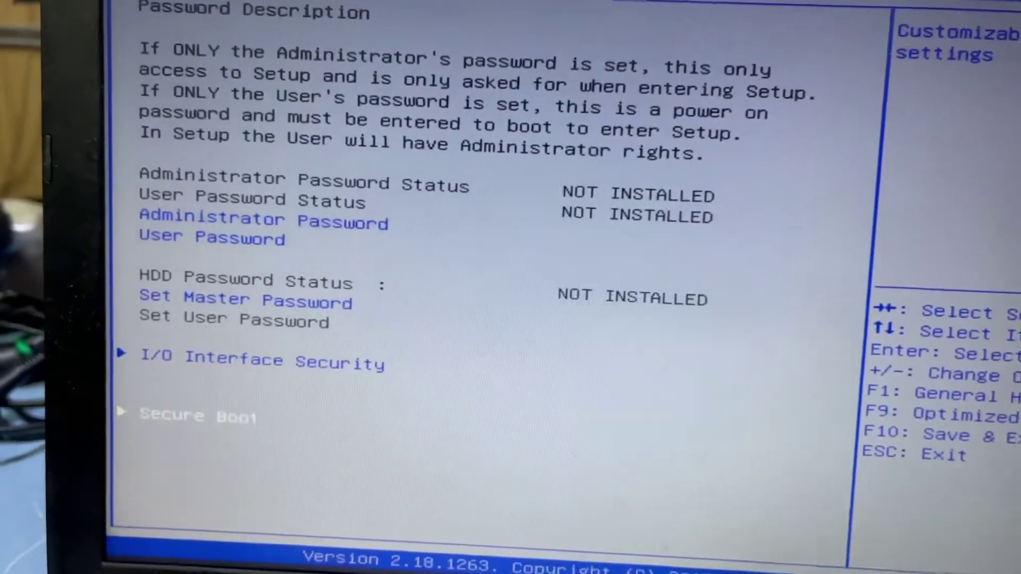
pyautogui.press('Return')
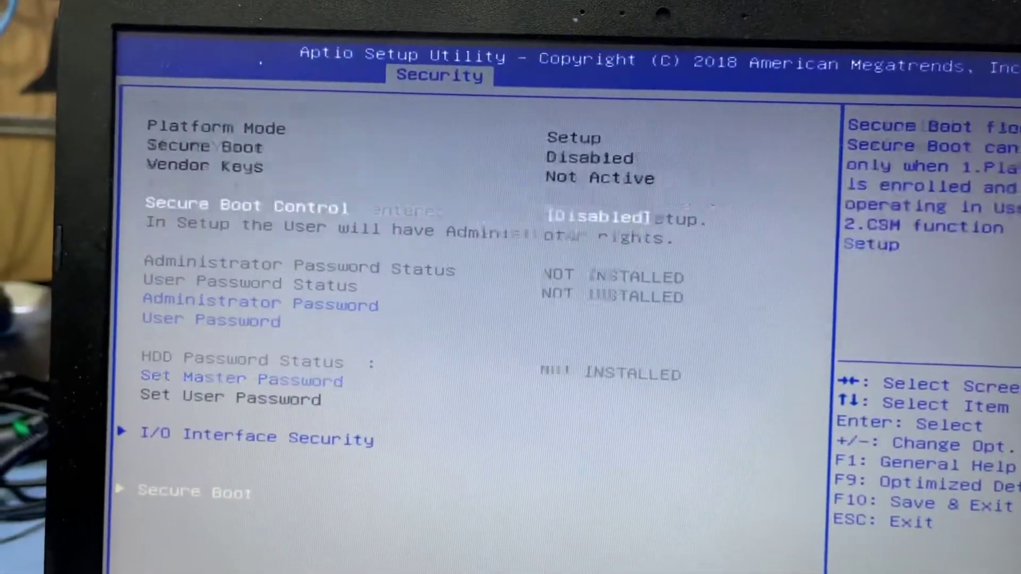
pyautogui.press('Escape')
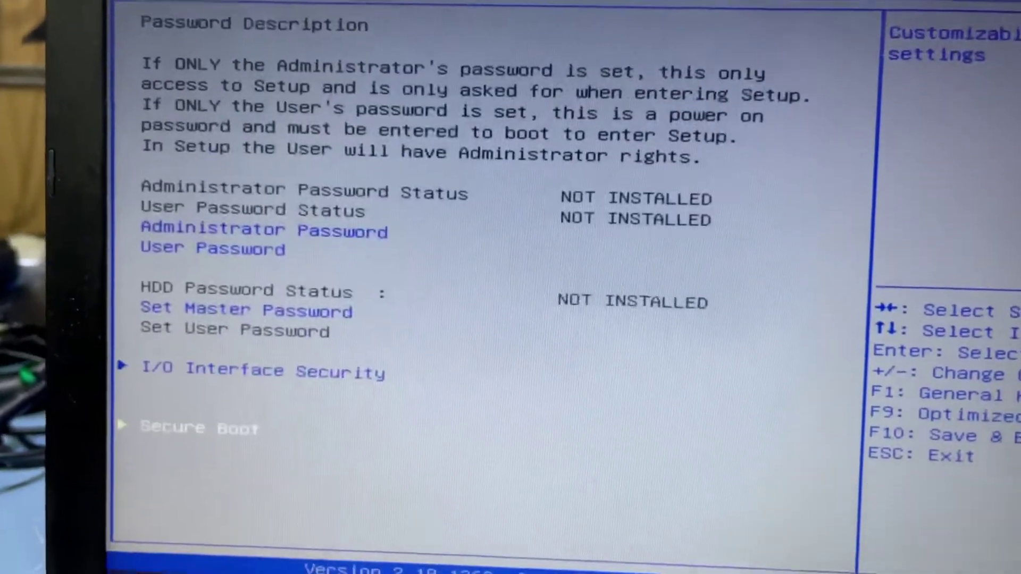
pyautogui.press('Right')
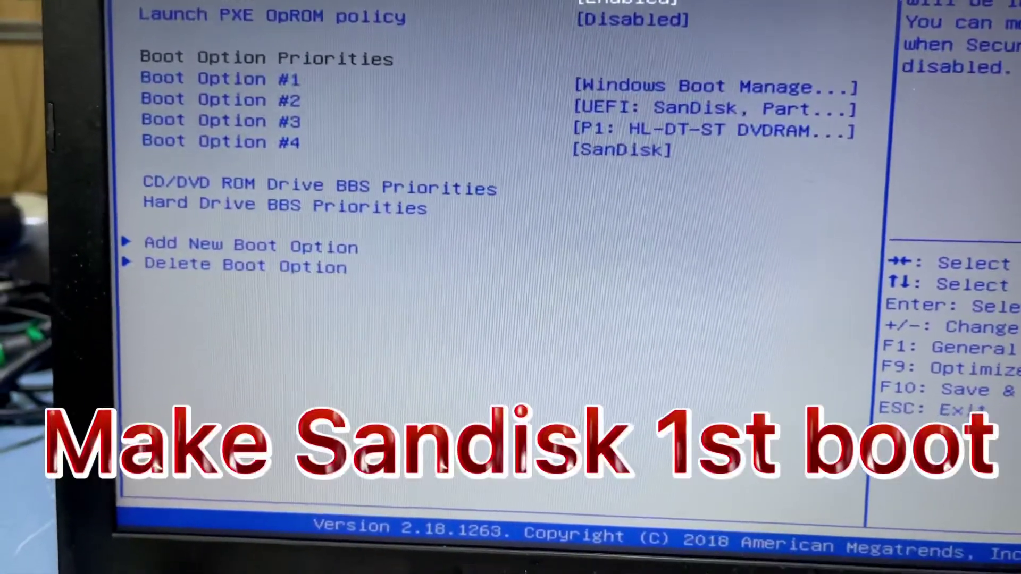
# Set Boot Option #1 to UEFI: SanDisk, Partition 1
pyautogui.press('Down')
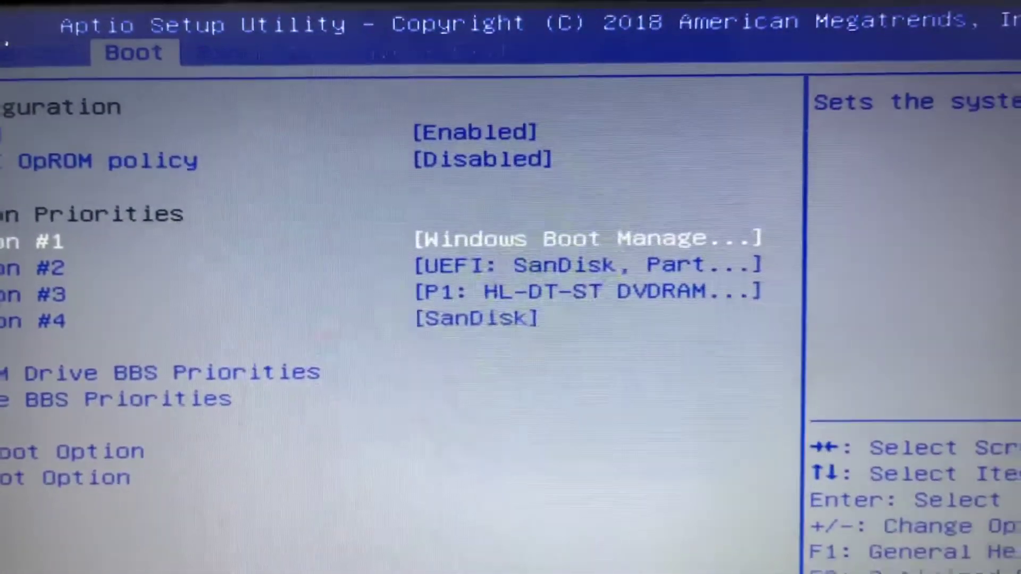
pyautogui.press('Return')
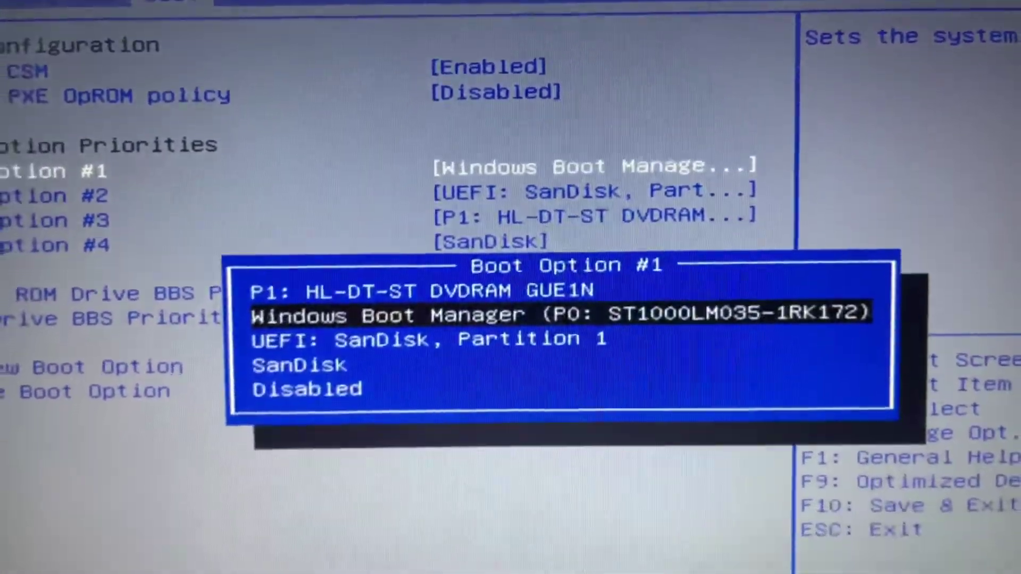
pyautogui.press('Down')
pyautogui.press('Return')
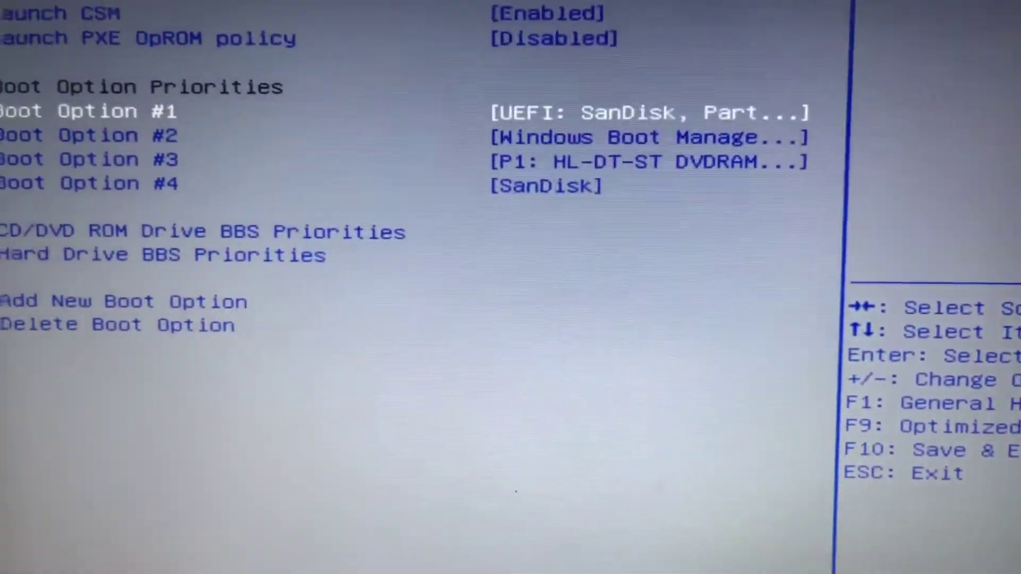
# Put SanDisk at the top of the Hard Drive BBS Priorities
pyautogui.press('Down')
pyautogui.press('Down')
pyautogui.press('Down')
pyautogui.press('Down')
pyautogui.press('Down')
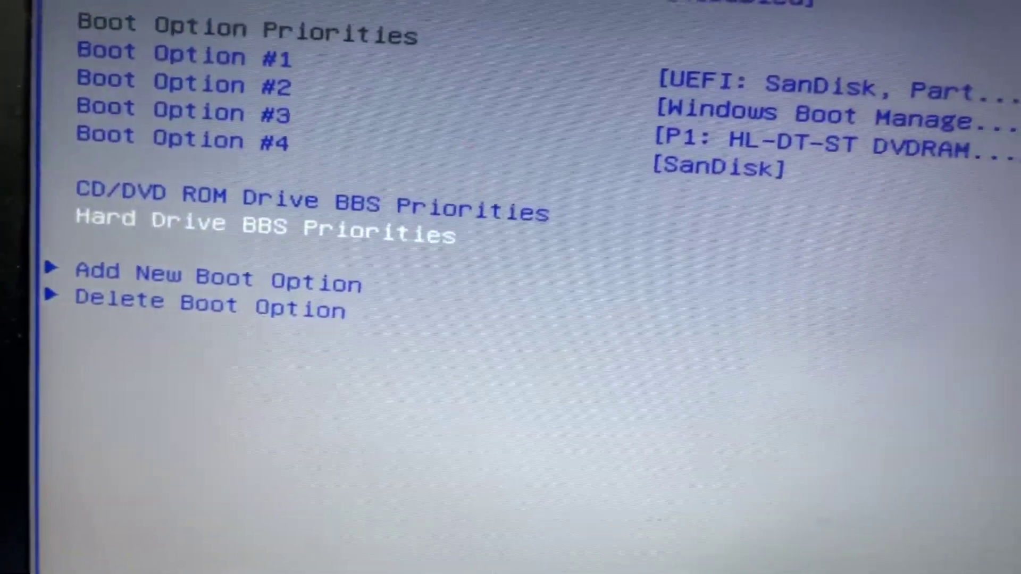
pyautogui.press('Return')
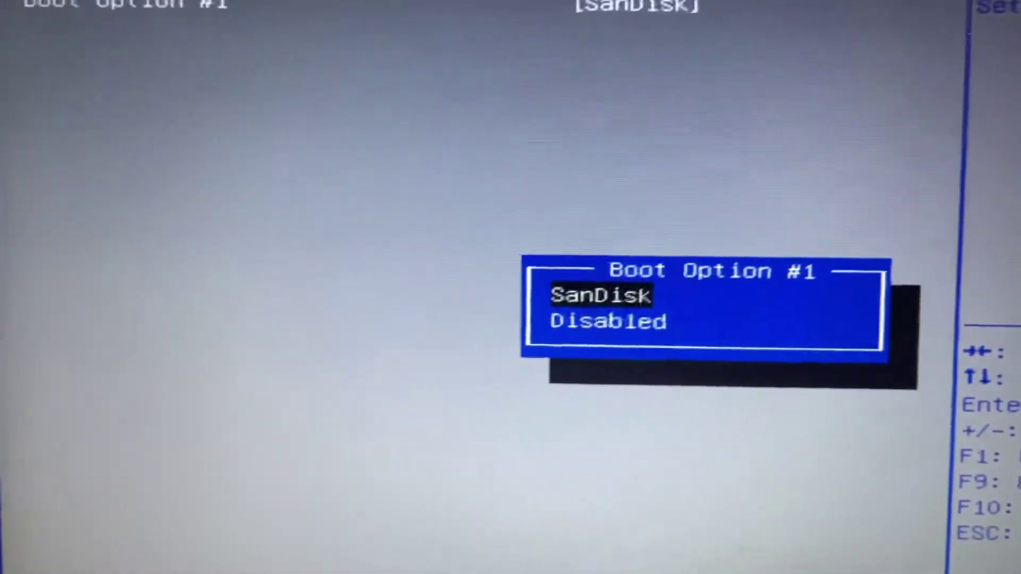
pyautogui.press('Return')
pyautogui.press('Escape')
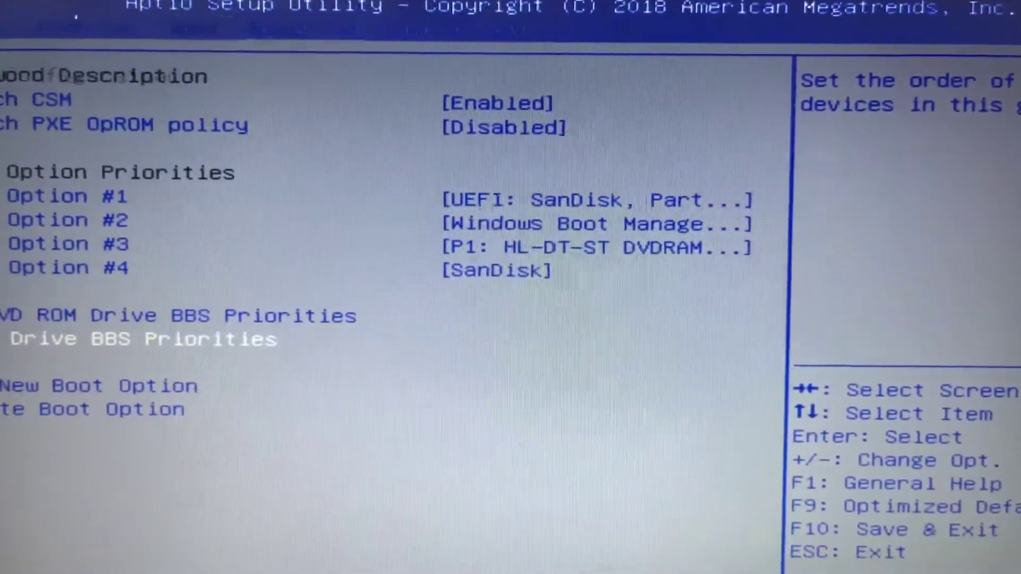
pyautogui.press('Right')
# Choose Save Changes and Exit to keep the SanDisk-first boot order and restart
pyautogui.press('Return')
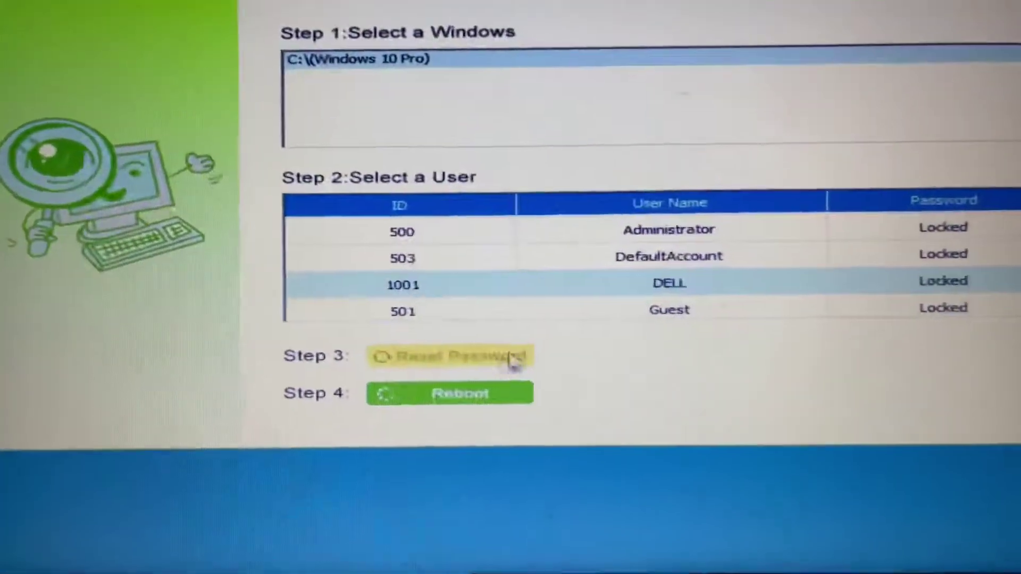
# Reset the DELL user's password to blank, then reboot the laptop and confirm
pyautogui.click(414, 334)
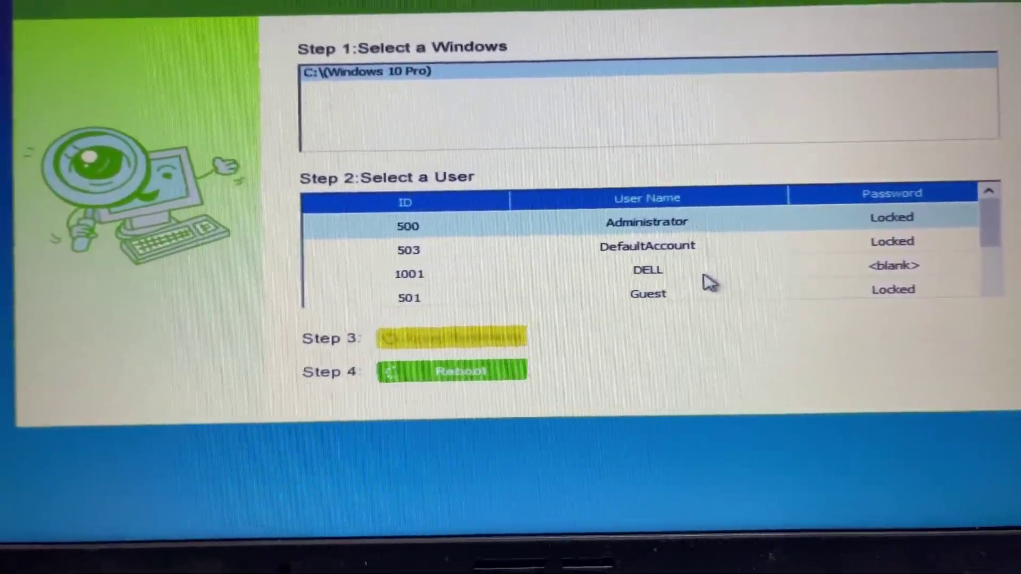
pyautogui.click(495, 375)
pyautogui.click(447, 217)
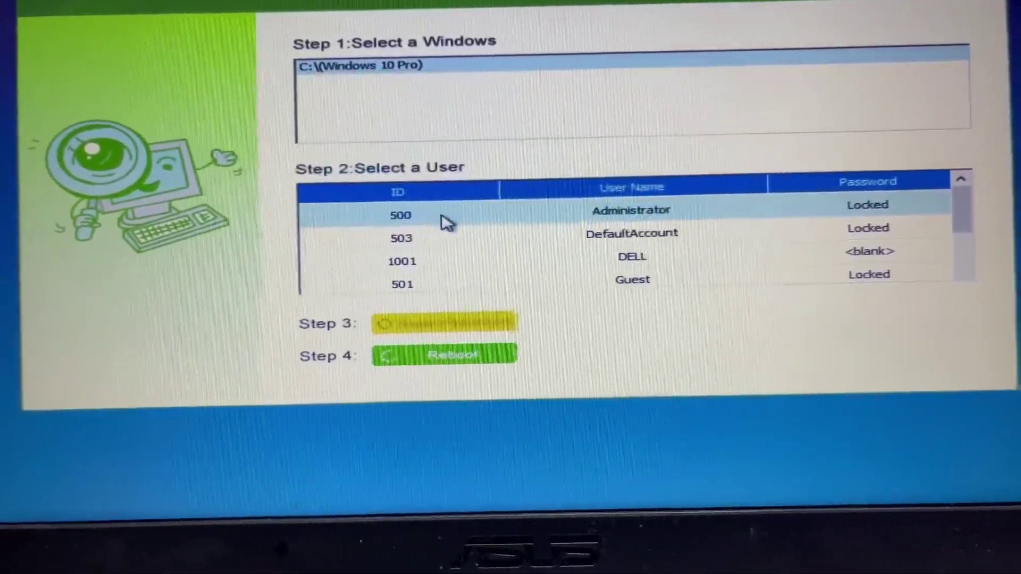